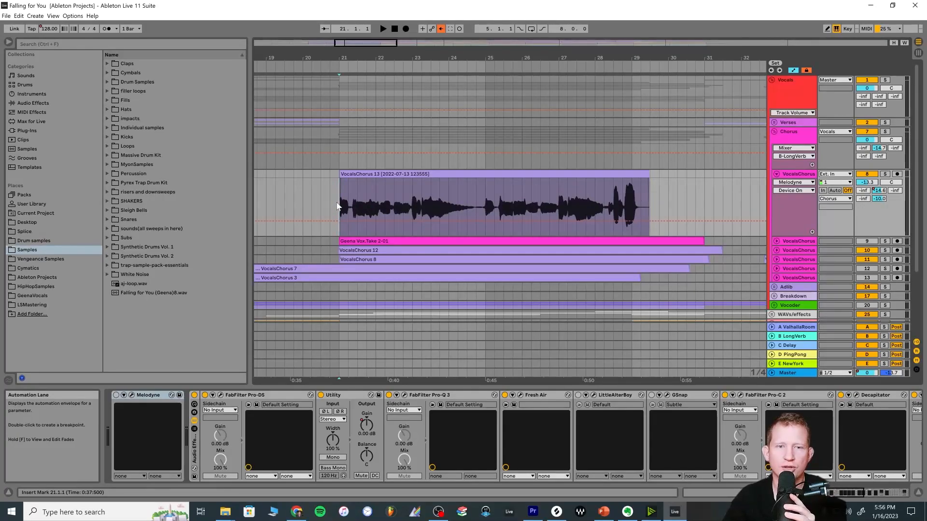
Step: Enable the Melodyne device on the selected VocalsChorus track and open its editor window
{"action": "left_click", "coordinate": [116, 395]}
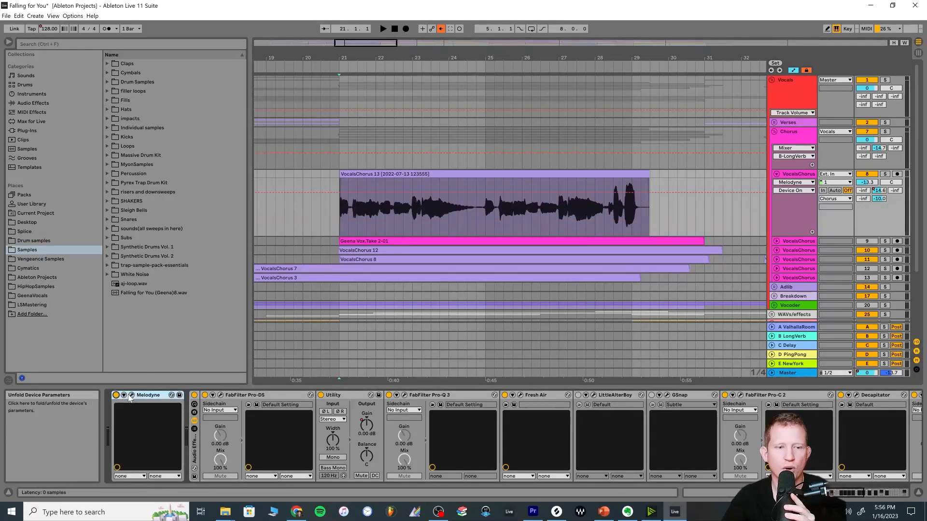
{"action": "left_click", "coordinate": [131, 395]}
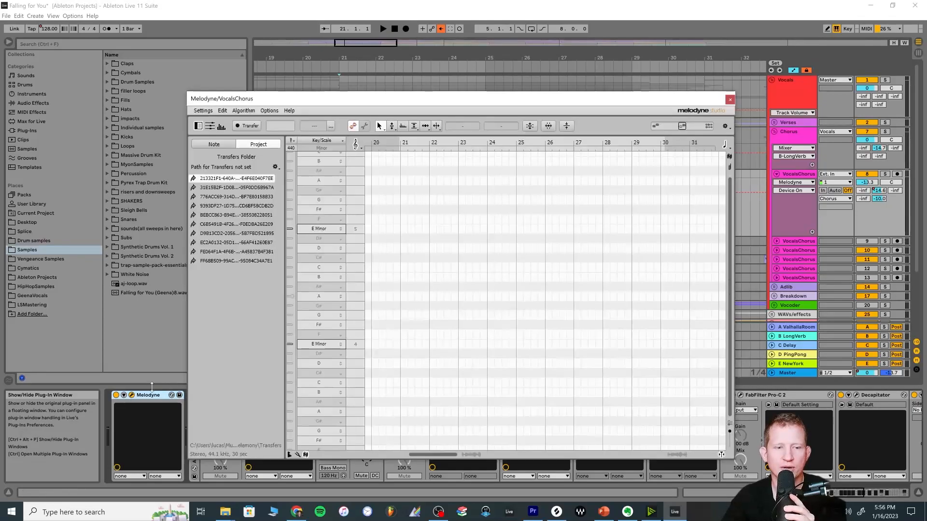
{"action": "left_click_drag", "start_coordinate": [421, 100], "coordinate": [411, 115]}
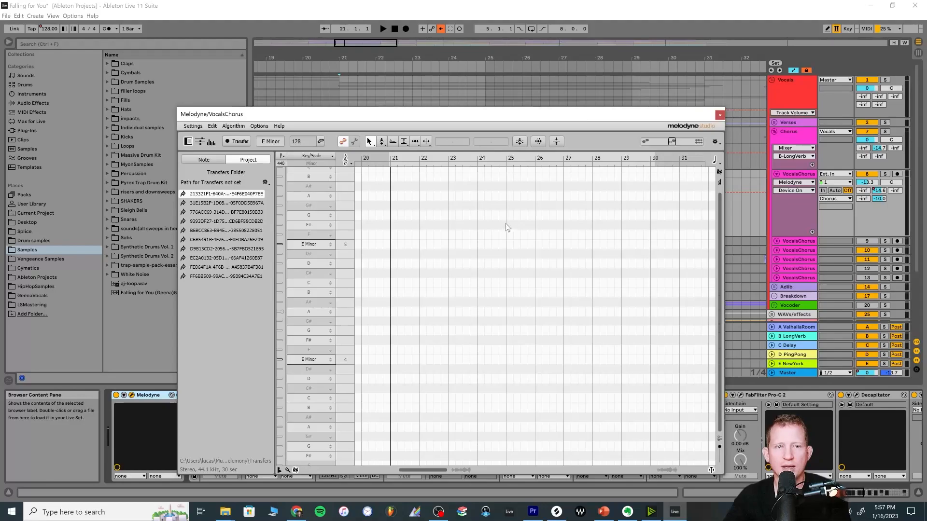
Step: Transfer the chorus vocal clip from bar 21 to about bar 29 into Melodyne by playing it through
{"action": "left_click", "coordinate": [238, 144]}
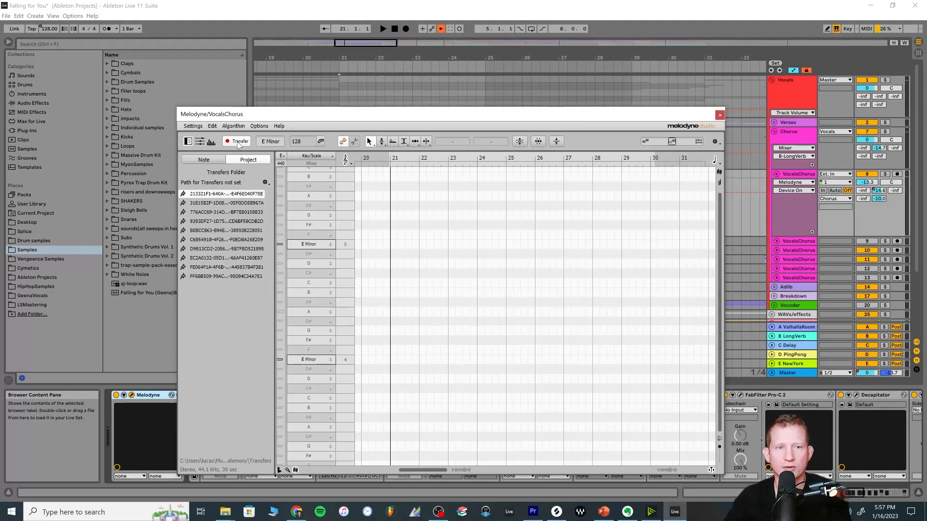
{"action": "left_click_drag", "start_coordinate": [440, 114], "coordinate": [445, 303]}
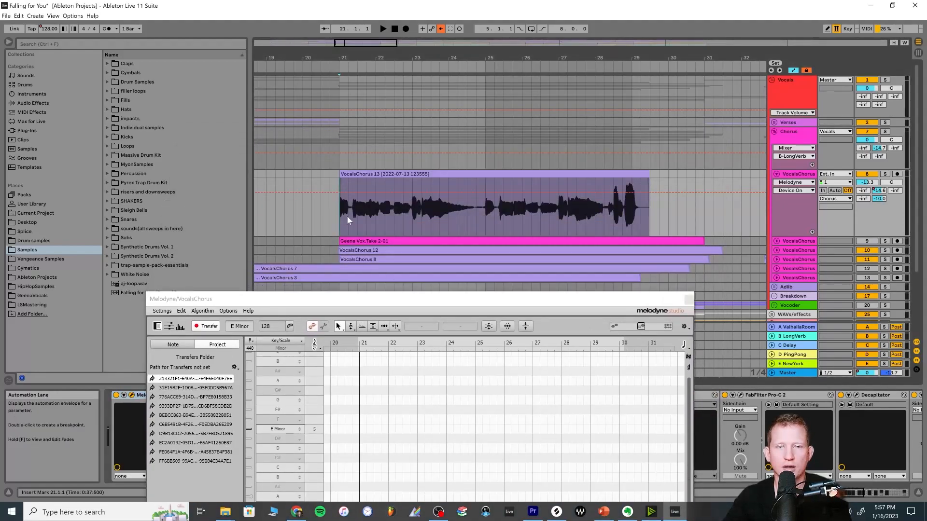
{"action": "key", "text": "space"}
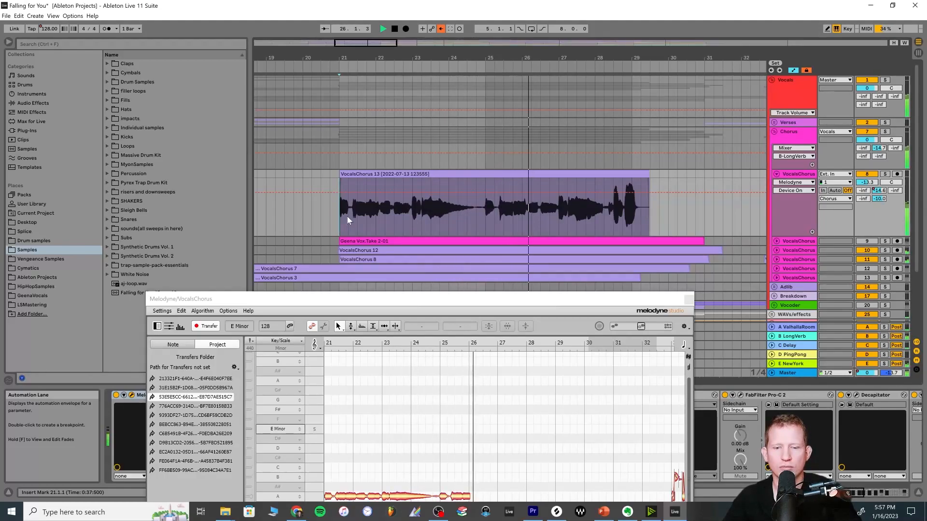
{"action": "left_click_drag", "start_coordinate": [442, 302], "coordinate": [457, 156]}
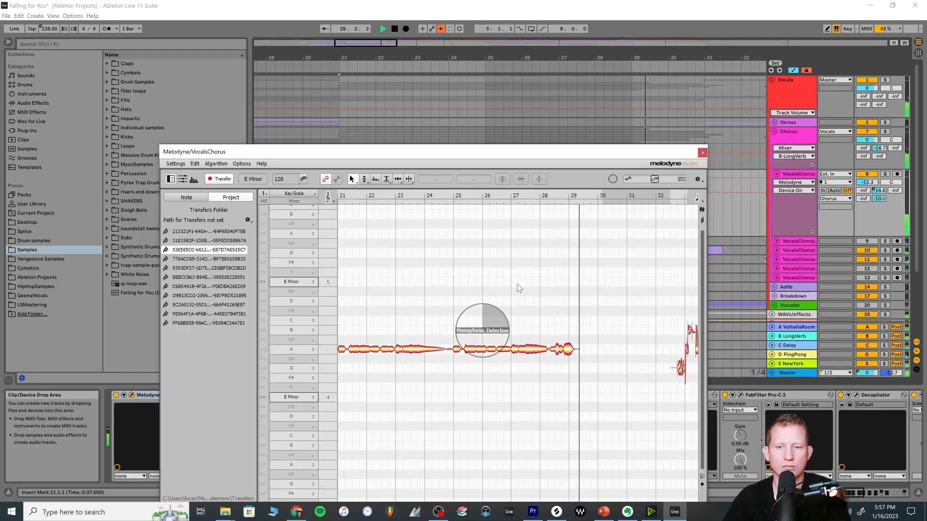
{"action": "key", "text": "space"}
{"action": "left_click_drag", "start_coordinate": [455, 154], "coordinate": [489, 104]}
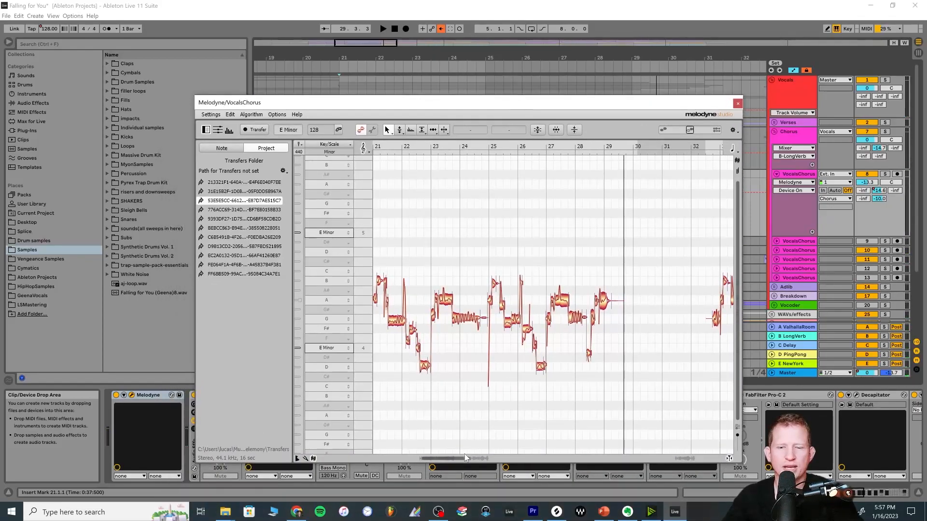
{"action": "left_click_drag", "start_coordinate": [458, 461], "coordinate": [451, 461]}
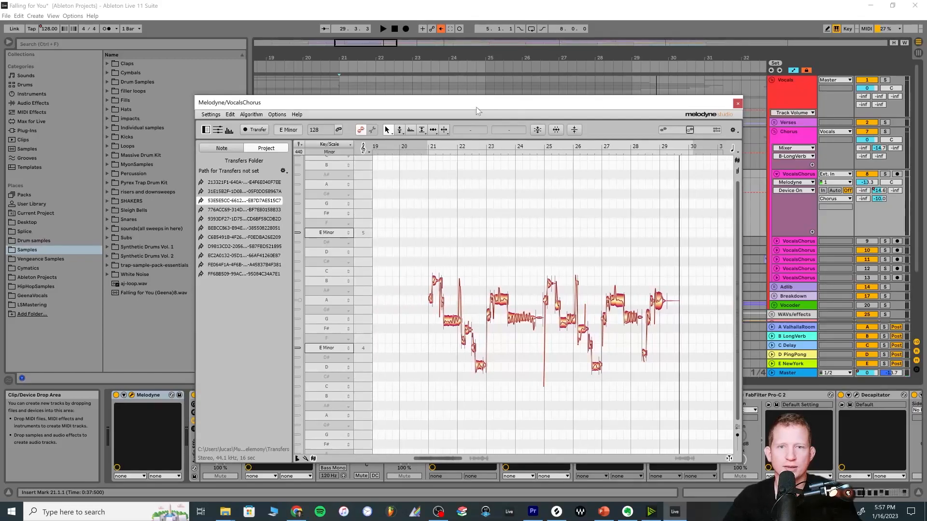
{"action": "left_click_drag", "start_coordinate": [476, 107], "coordinate": [434, 347]}
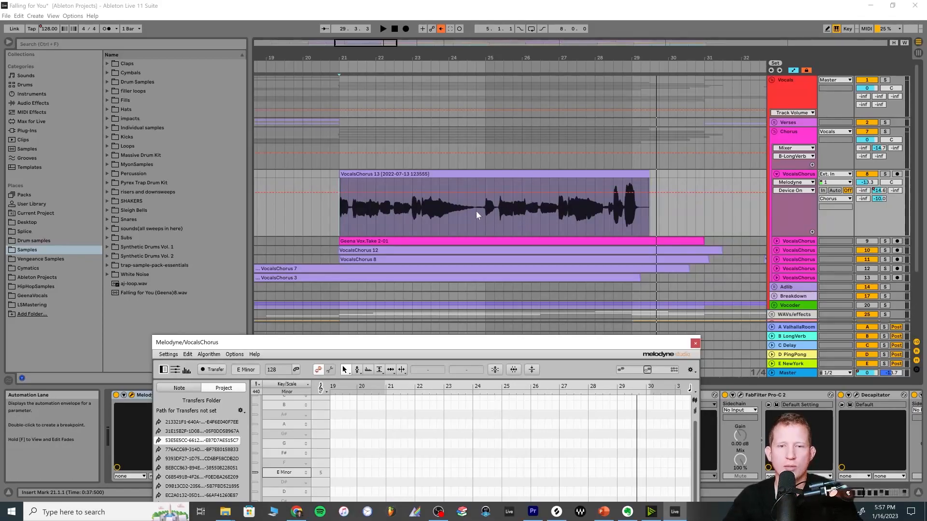
{"action": "left_click_drag", "start_coordinate": [429, 345], "coordinate": [439, 98]}
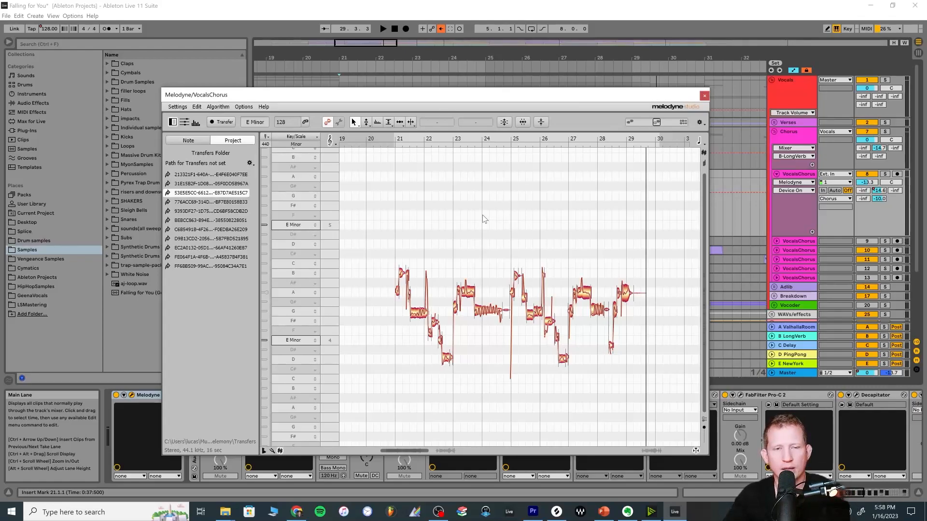
{"action": "left_click", "coordinate": [197, 107]}
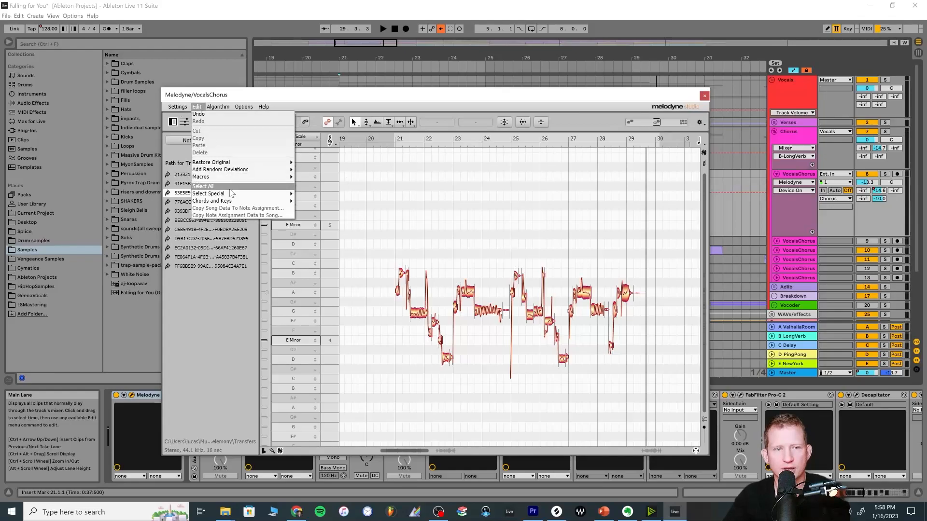
{"action": "left_click", "coordinate": [447, 242]}
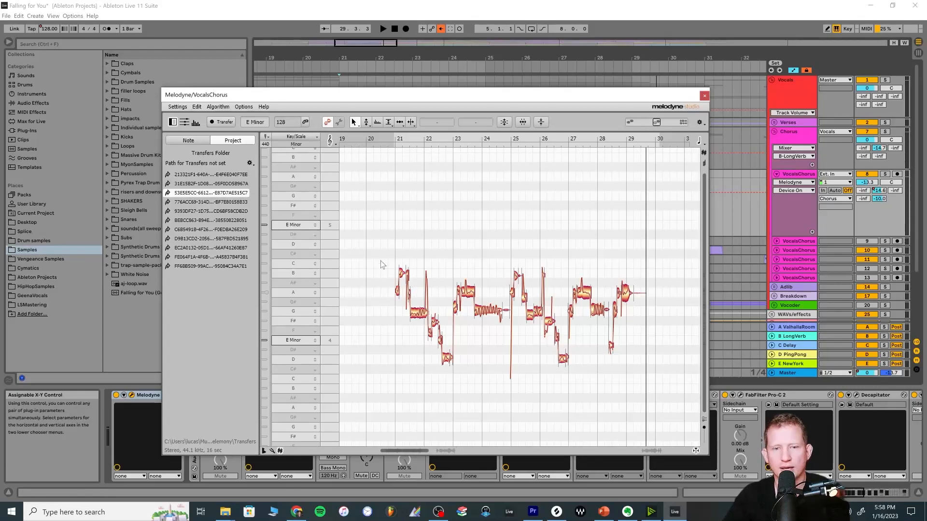
Step: Select all transferred vocal notes and apply the Correct Pitch macro with the pitch center at 100%
{"action": "left_click_drag", "start_coordinate": [369, 236], "coordinate": [631, 447]}
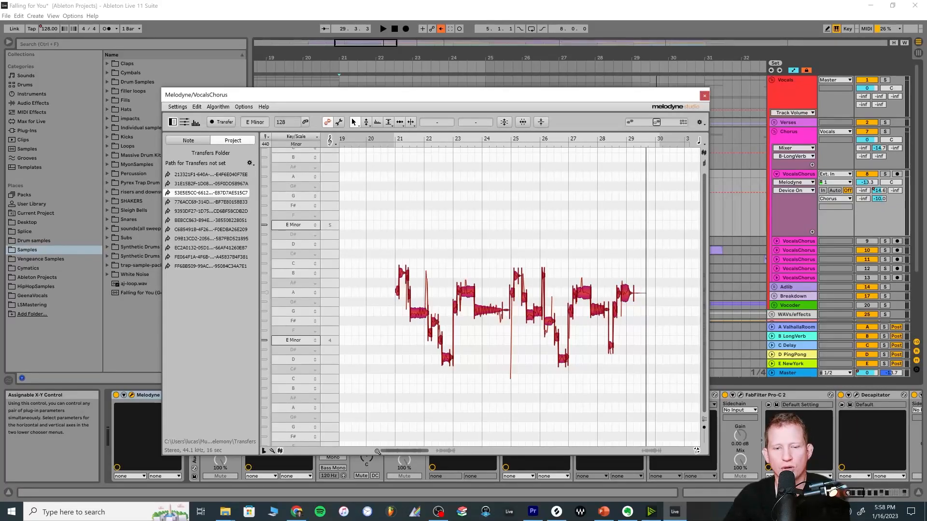
{"action": "left_click_drag", "start_coordinate": [378, 450], "coordinate": [401, 450]}
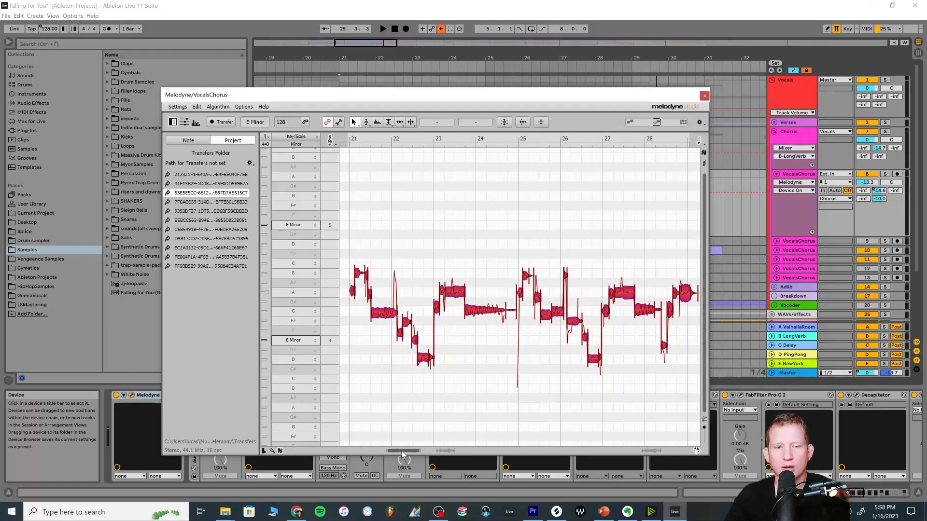
{"action": "left_click", "coordinate": [202, 107]}
{"action": "mouse_move", "coordinate": [232, 178]}
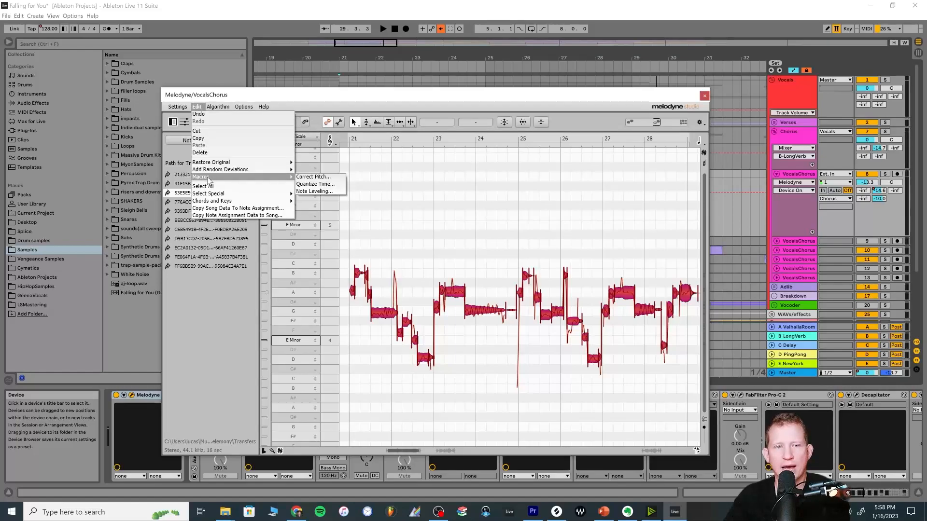
{"action": "left_click", "coordinate": [309, 177]}
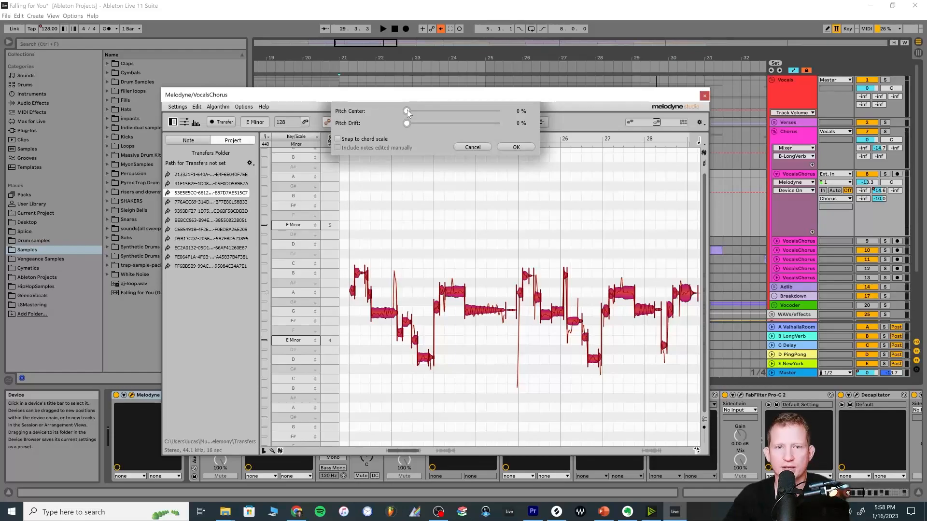
{"action": "left_click_drag", "start_coordinate": [407, 110], "coordinate": [497, 124]}
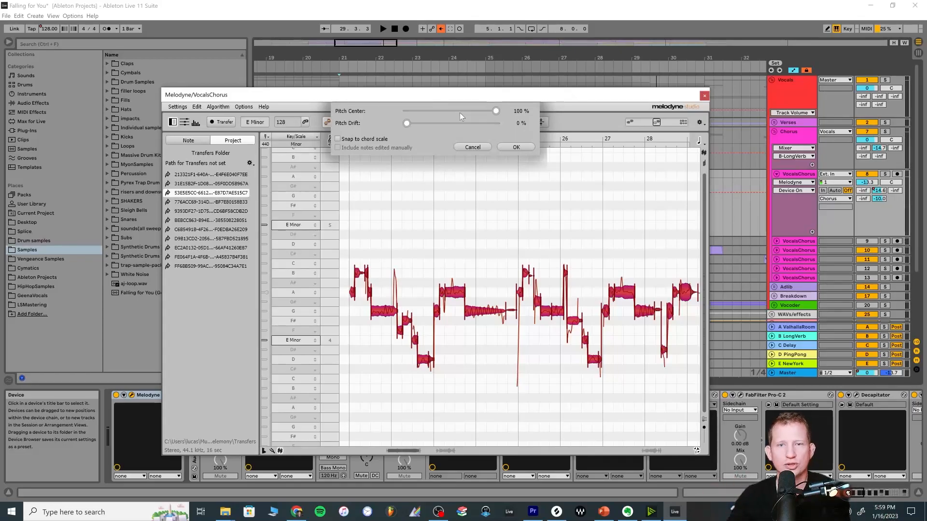
{"action": "left_click_drag", "start_coordinate": [497, 112], "coordinate": [466, 115]}
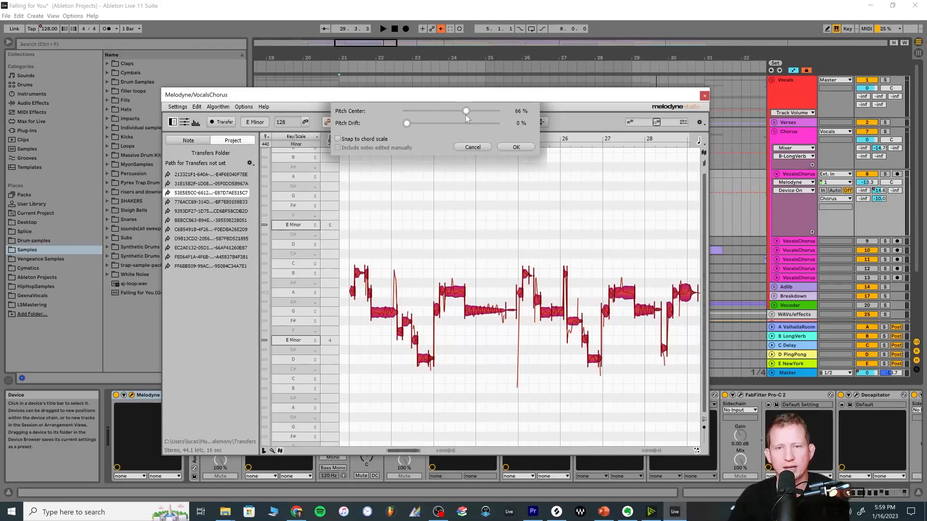
{"action": "left_click_drag", "start_coordinate": [464, 111], "coordinate": [516, 112]}
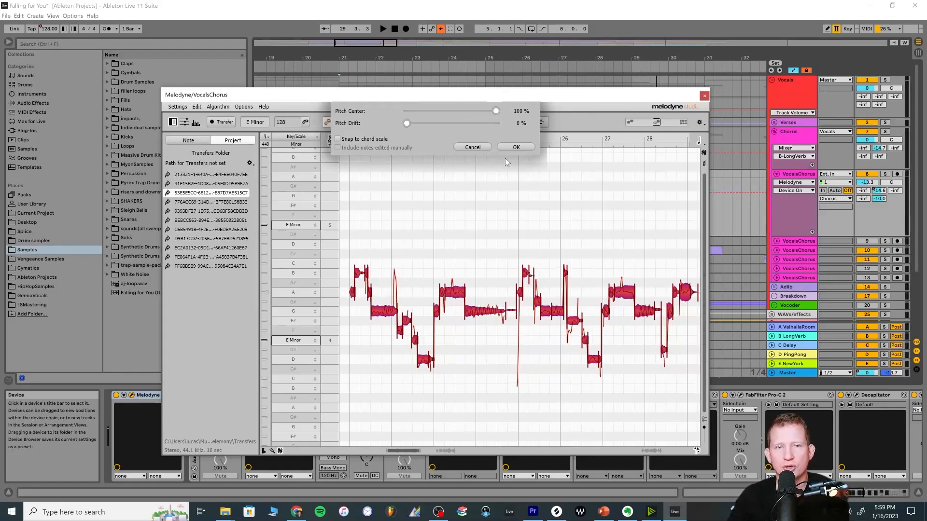
{"action": "left_click", "coordinate": [515, 147]}
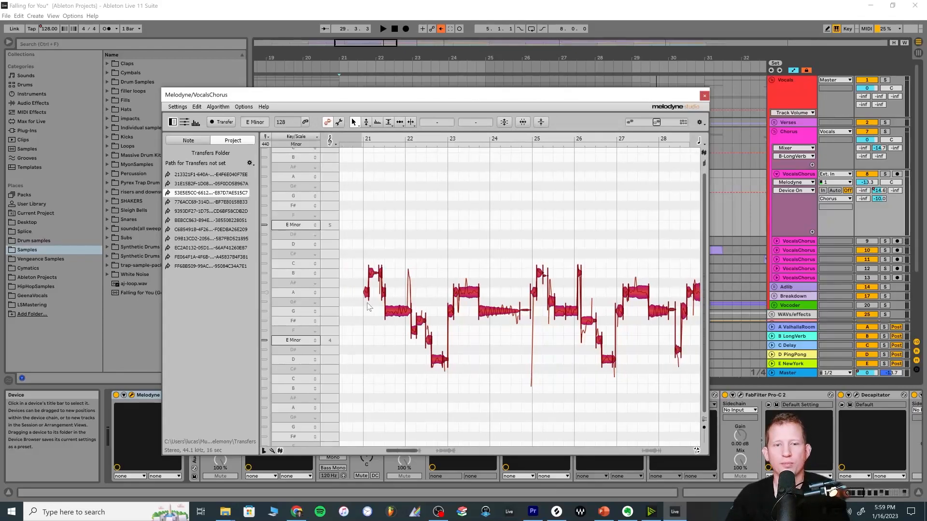
Step: Deselect the notes and play back the pitch-corrected chorus vocal from bar 21
{"action": "key", "text": "ctrl+a"}
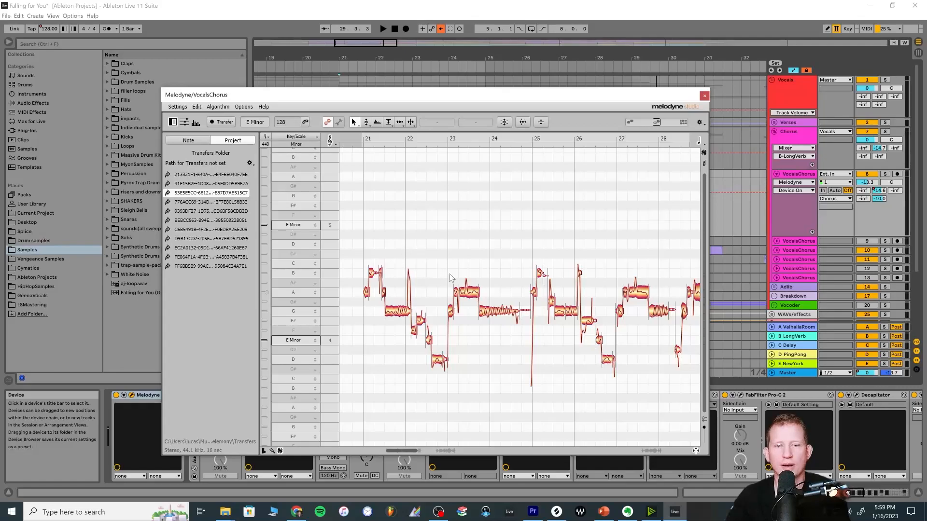
{"action": "key", "text": "space"}
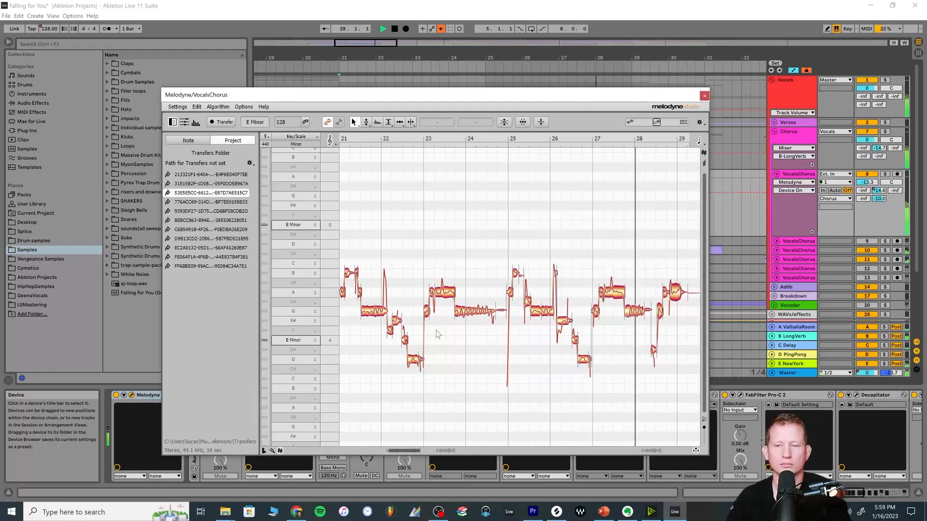
{"action": "key", "text": "space"}
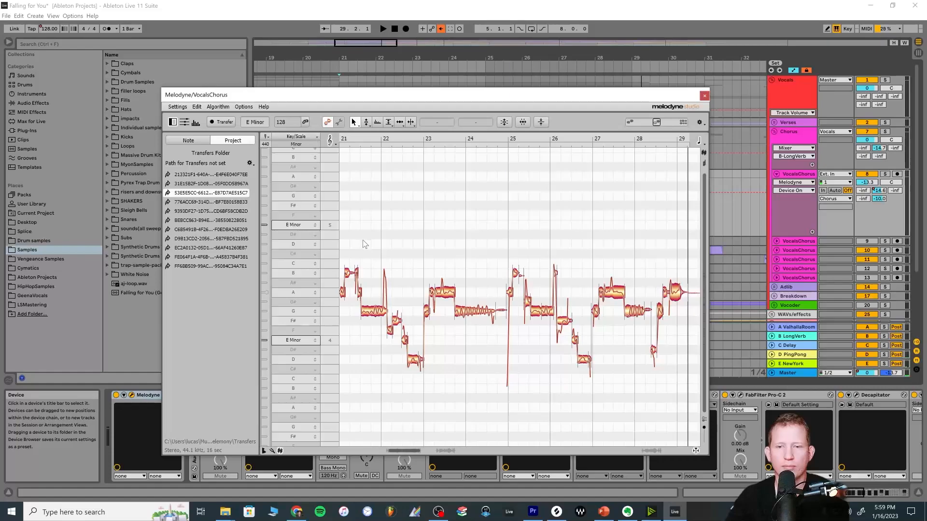
Step: Lower the amplitude of the thin note just before bar 25 to -10.56 dB and return to the main tool
{"action": "mouse_move", "coordinate": [391, 450]}
{"action": "left_mouse_down"}
{"action": "mouse_move", "coordinate": [425, 451]}
{"action": "mouse_move", "coordinate": [410, 450]}
{"action": "left_mouse_up"}
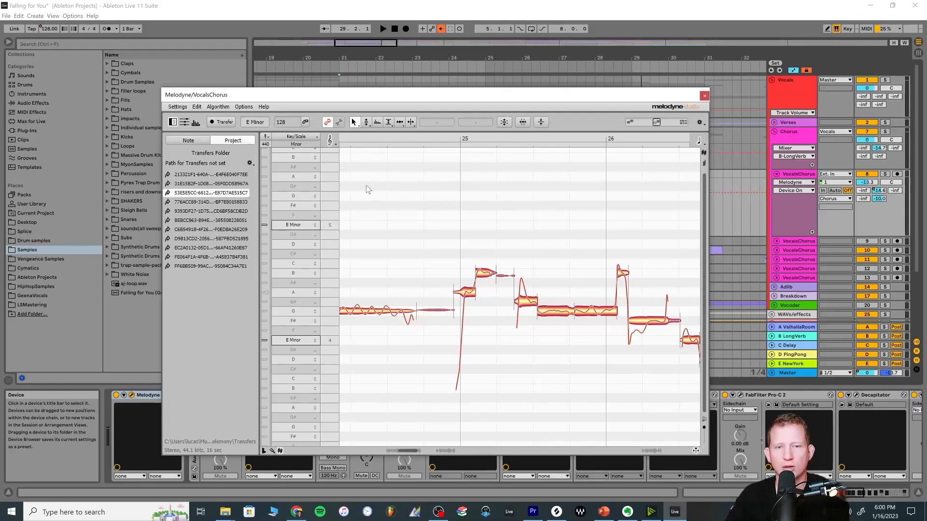
{"action": "key", "text": "space"}
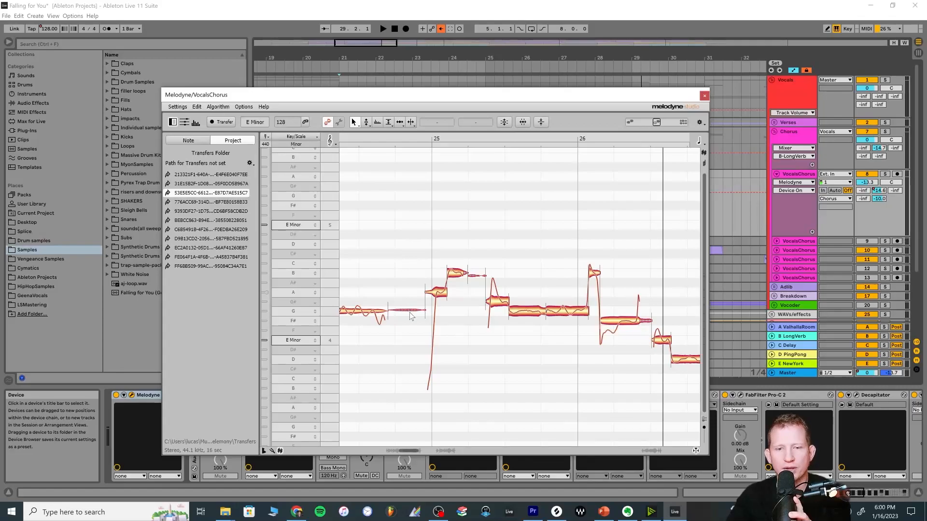
{"action": "left_click", "coordinate": [389, 123]}
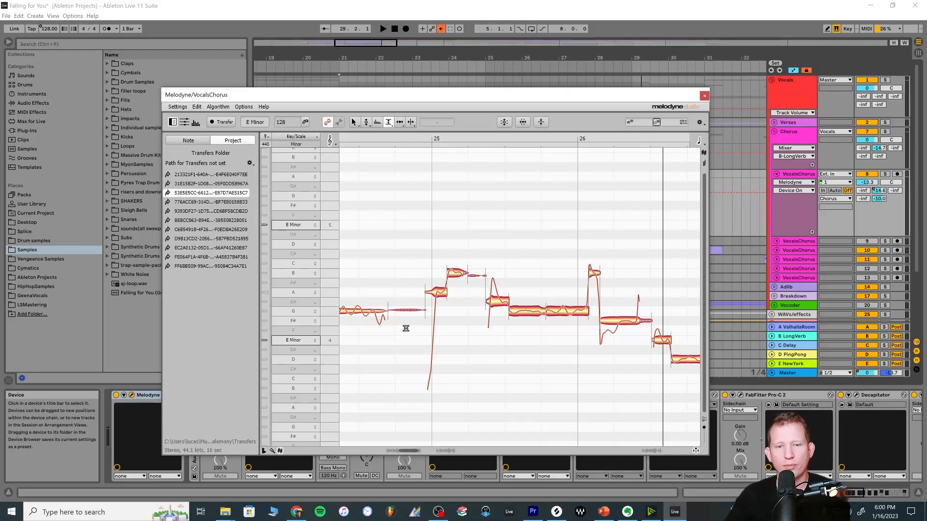
{"action": "left_click", "coordinate": [404, 309]}
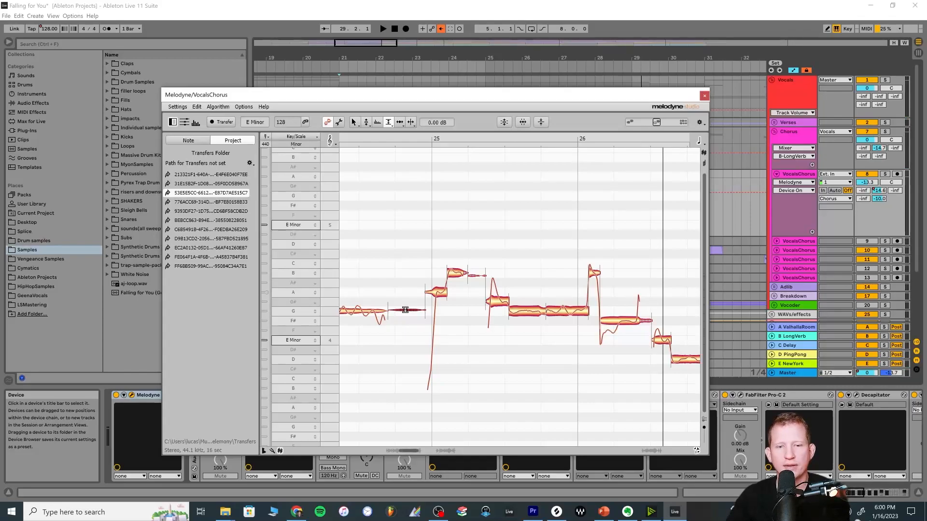
{"action": "left_click_drag", "start_coordinate": [405, 309], "coordinate": [404, 351]}
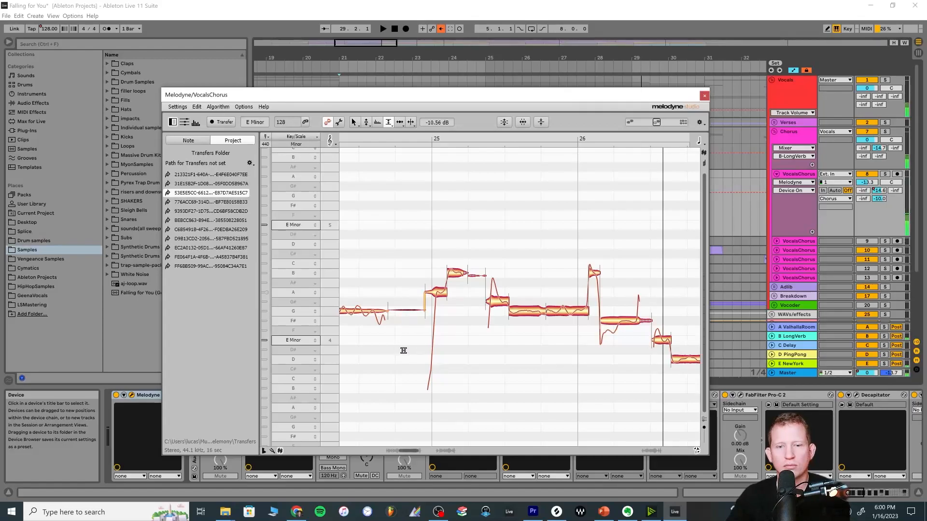
{"action": "left_click", "coordinate": [354, 123]}
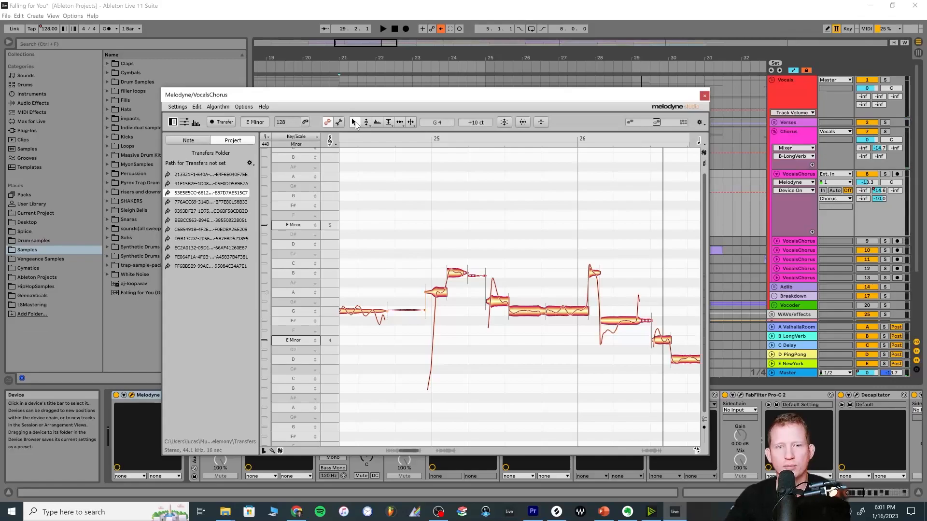
Step: Raise the G#4 note between bars 25 and 26 to A4 and set its pitch offset to -8 cents
{"action": "key", "text": "space"}
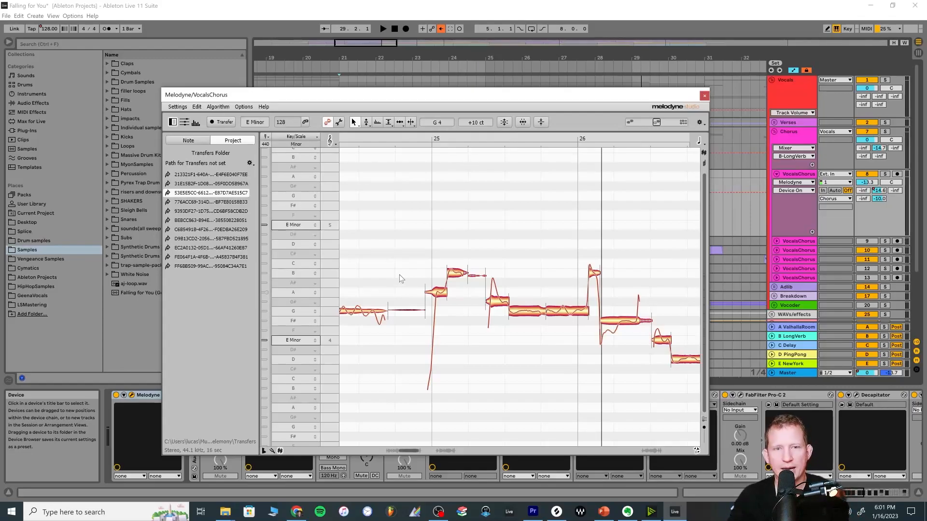
{"action": "left_click", "coordinate": [499, 308]}
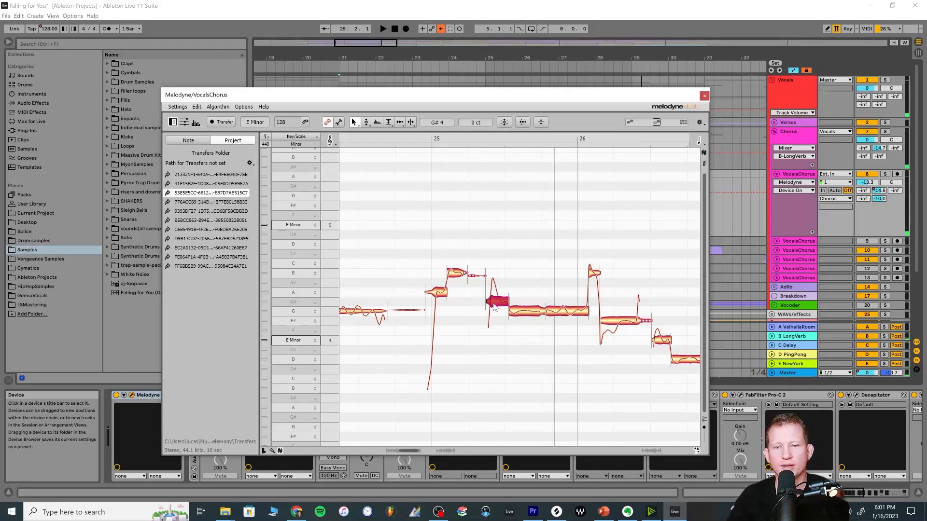
{"action": "key", "text": "Up"}
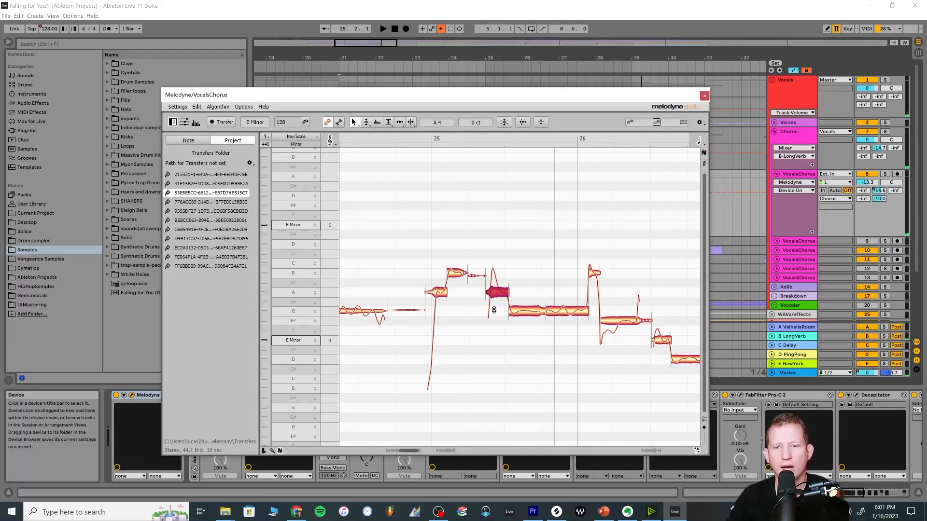
{"action": "key", "text": "space"}
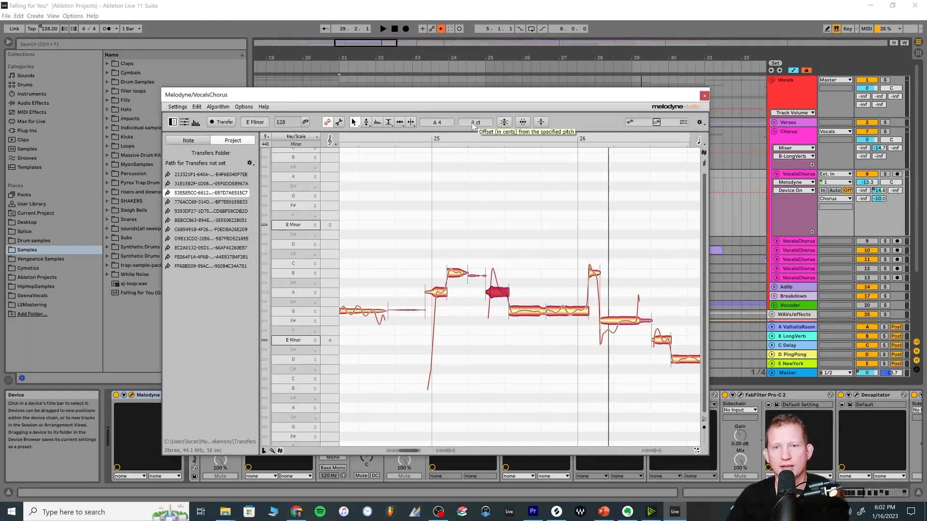
{"action": "mouse_move", "coordinate": [465, 121]}
{"action": "left_mouse_down"}
{"action": "mouse_move", "coordinate": [464, 146]}
{"action": "mouse_move", "coordinate": [460, 125]}
{"action": "left_mouse_up"}
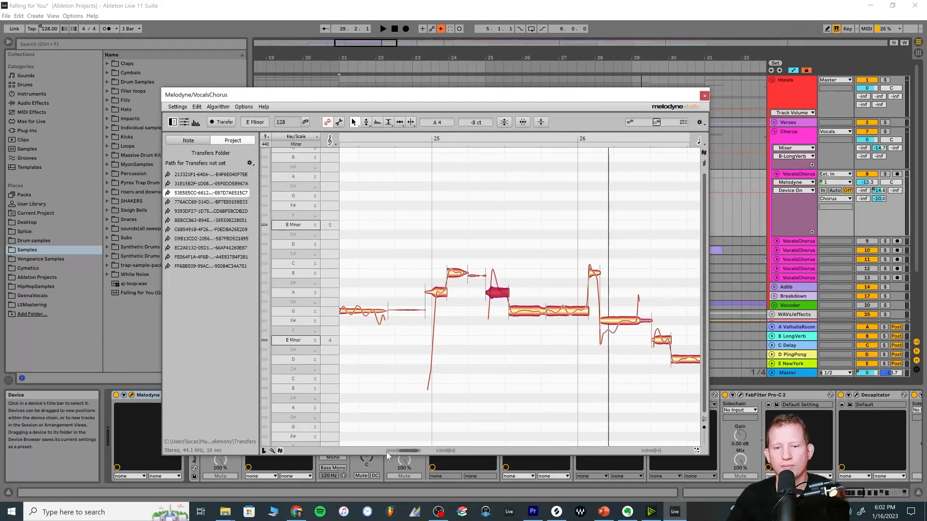
Step: Zoom out to the full chorus phrase, deselect the A4 note, and close the Melodyne editor
{"action": "left_click_drag", "start_coordinate": [415, 451], "coordinate": [396, 447]}
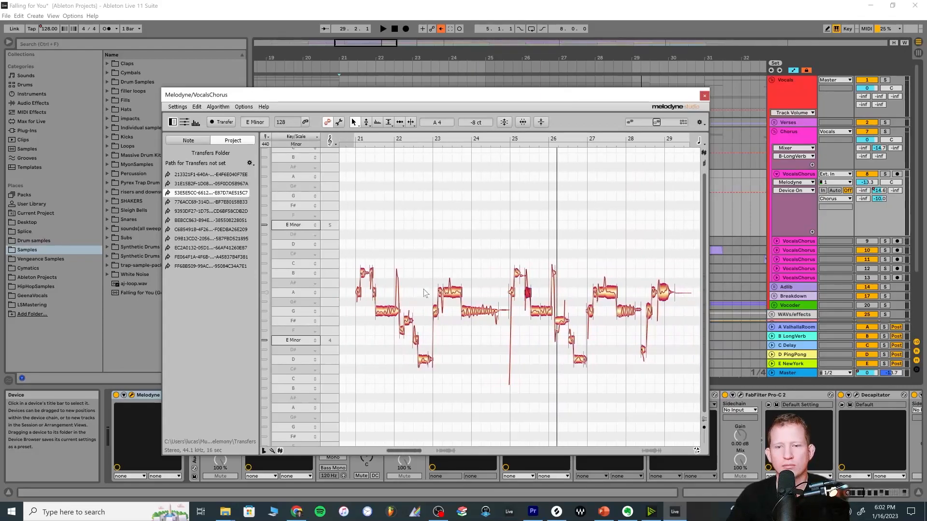
{"action": "left_click", "coordinate": [357, 248]}
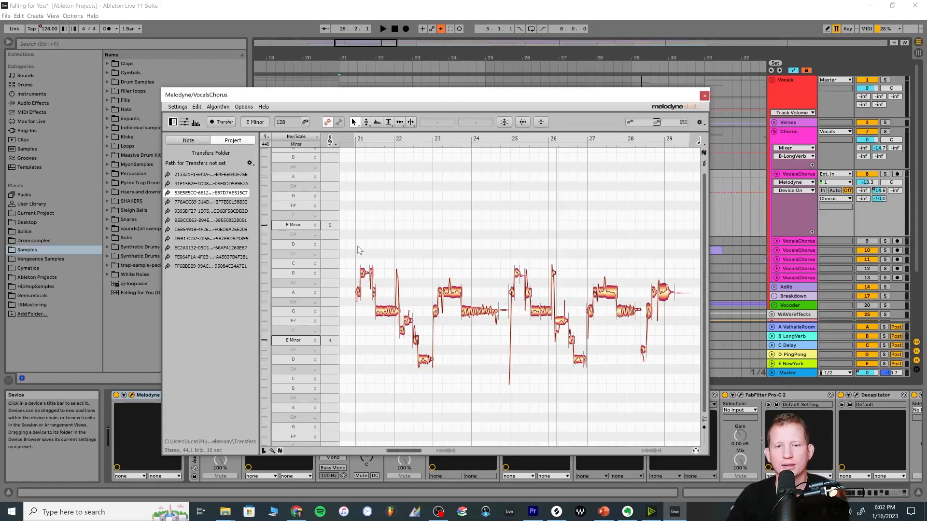
{"action": "left_click_drag", "start_coordinate": [550, 96], "coordinate": [571, 82]}
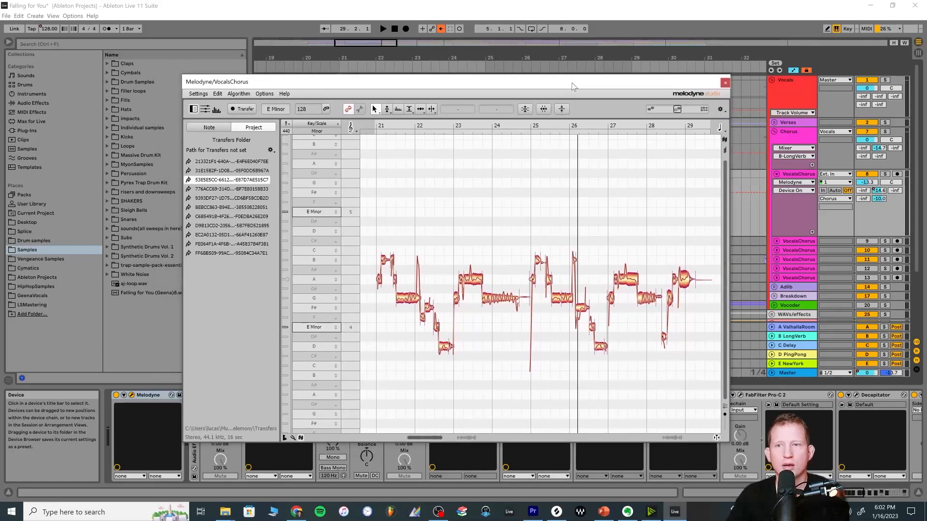
{"action": "left_click", "coordinate": [725, 83]}
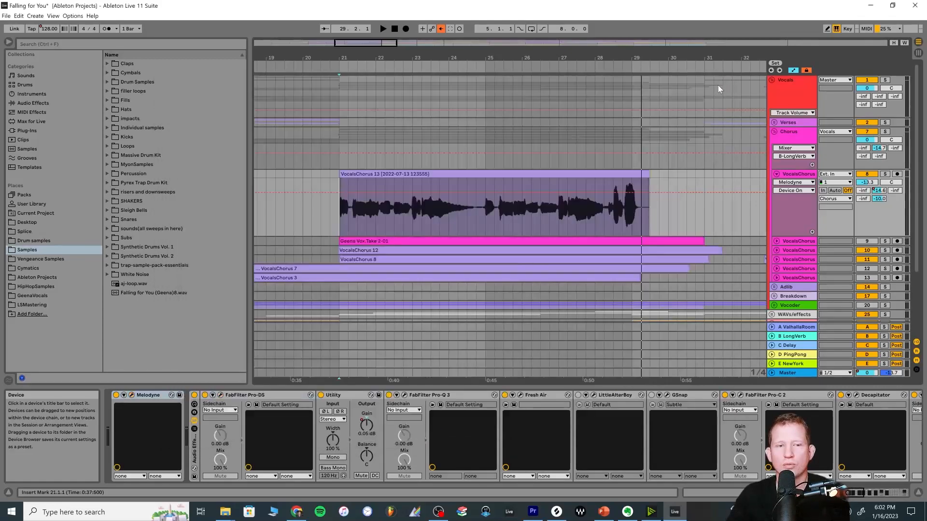
Step: Bypass Melodyne on the VocalsChorus track and play back the untuned chorus vocal from bar 21
{"action": "left_click", "coordinate": [116, 395]}
{"action": "left_click", "coordinate": [333, 204]}
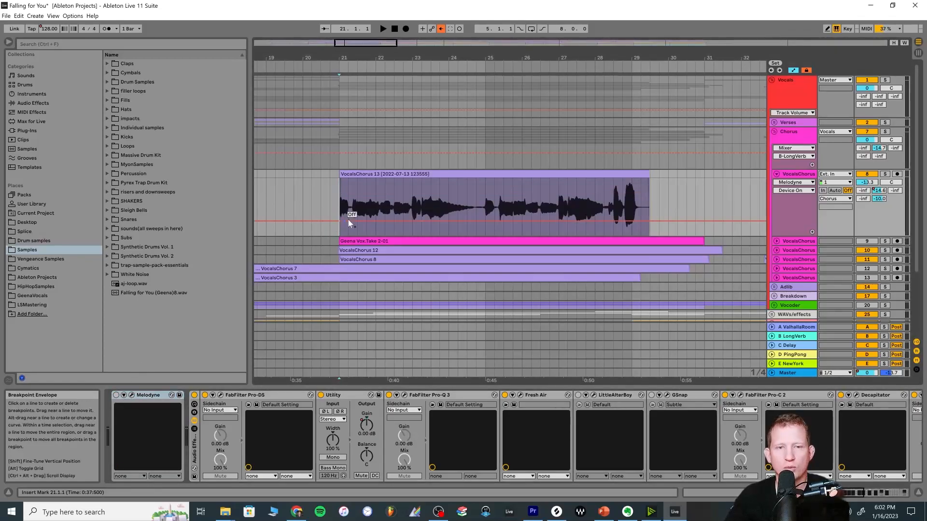
{"action": "key", "text": "space"}
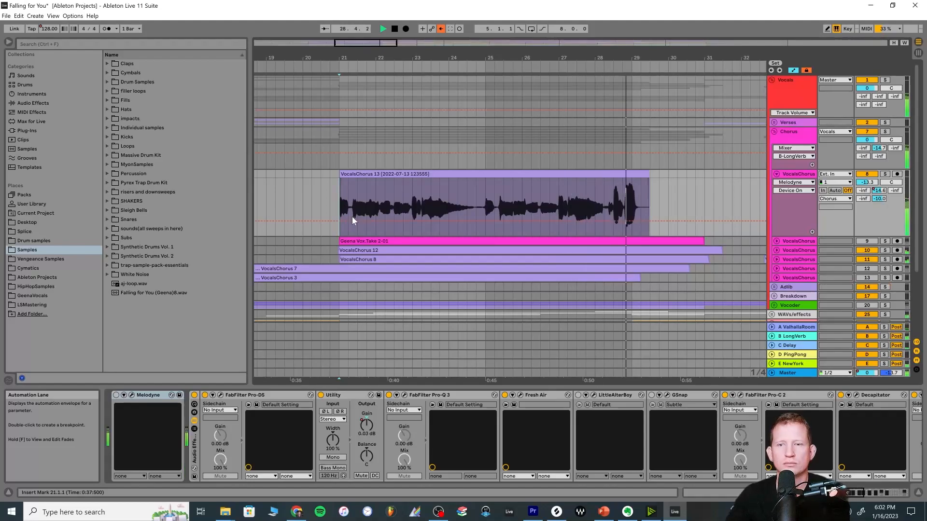
{"action": "key", "text": "space"}
Step: Reactivate Melodyne on the VocalsChorus track and play back the tuned chorus vocal from just before bar 21
{"action": "left_click", "coordinate": [116, 395]}
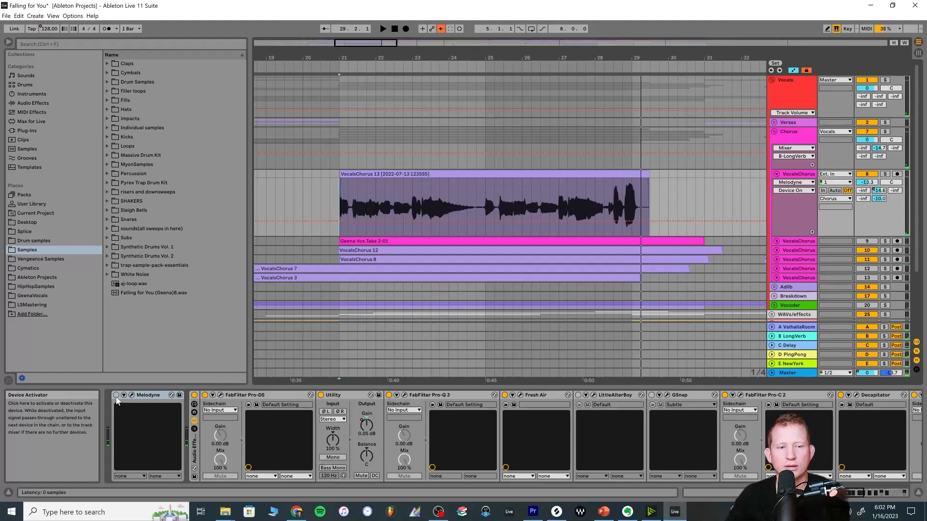
{"action": "left_click", "coordinate": [329, 224]}
{"action": "key", "text": "space"}
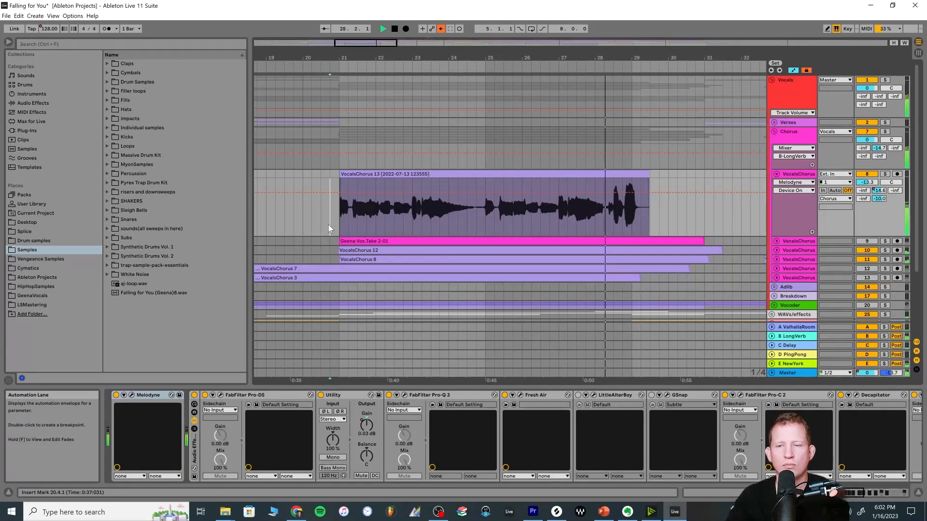
{"action": "key", "text": "space"}
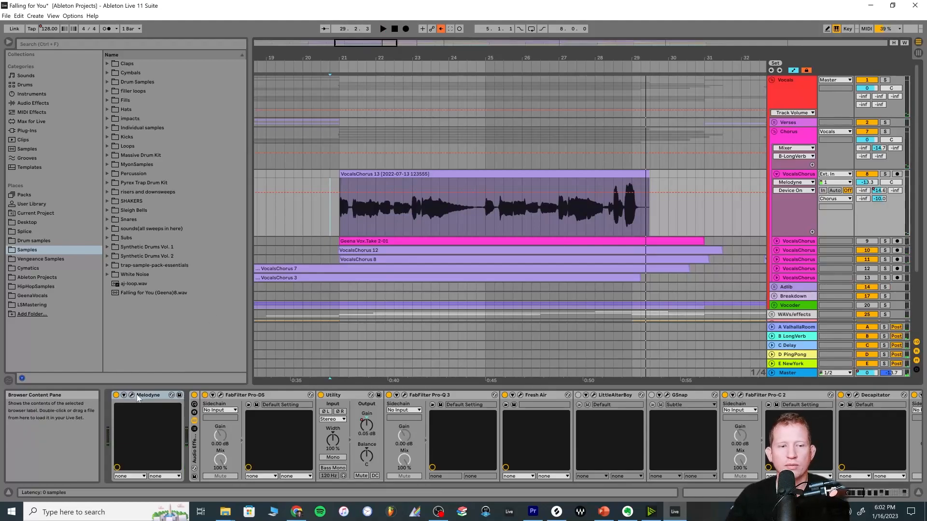
Step: Reopen the Melodyne editor and bring the chorus vocal notes from bar 21 into view
{"action": "left_click", "coordinate": [171, 395]}
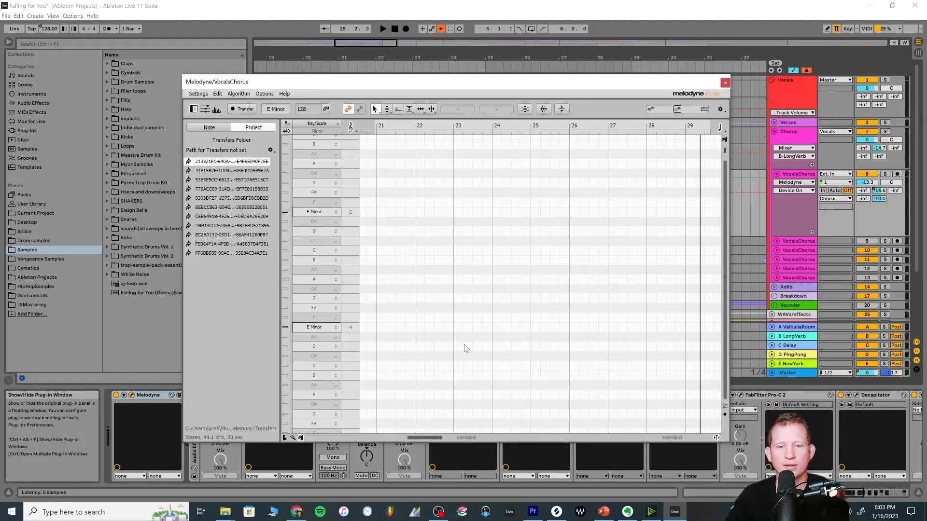
{"action": "left_click_drag", "start_coordinate": [421, 436], "coordinate": [418, 436]}
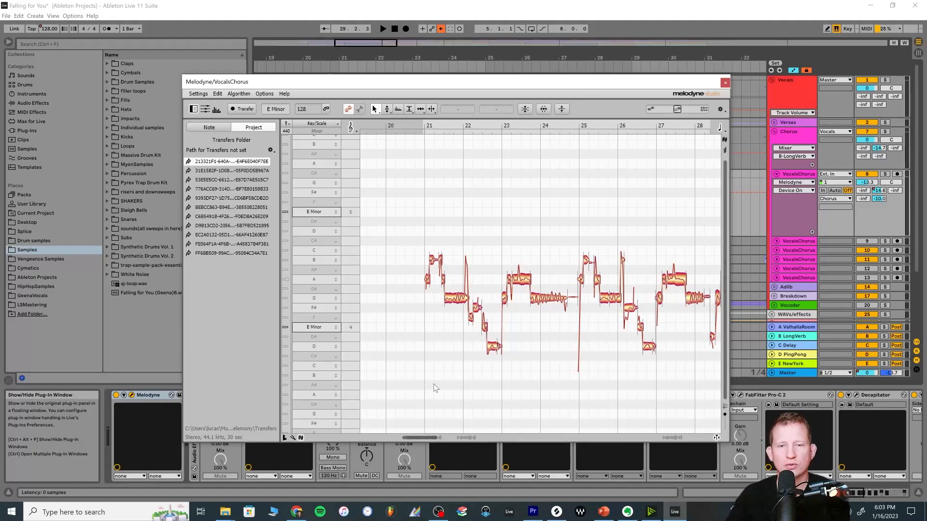